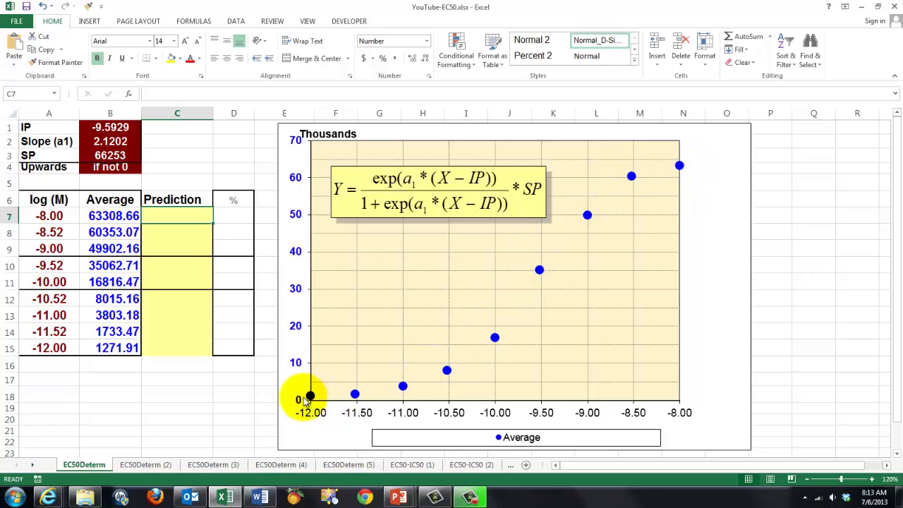
# - Examine the fitted Prediction curve on the EC50Determ (2) sheet and select the empty Halfway cell B16
pyautogui.moveTo(311, 398)
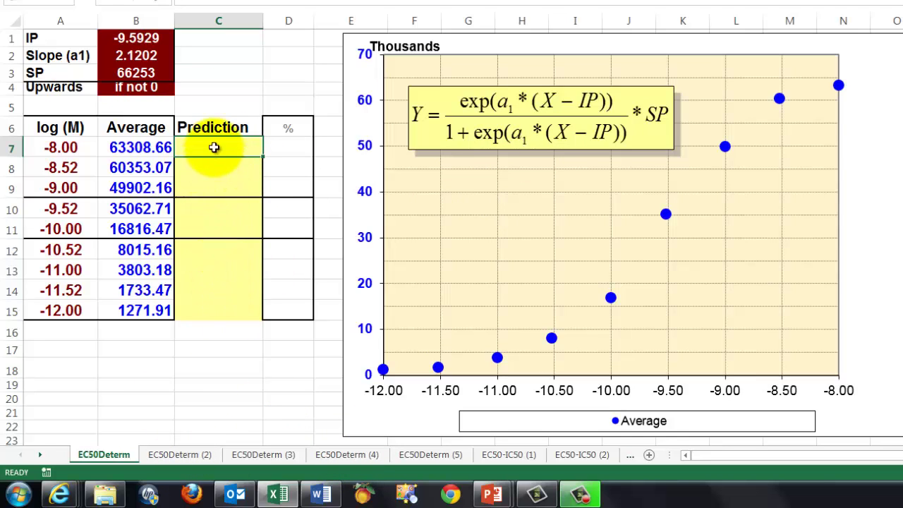
pyautogui.click(198, 456)
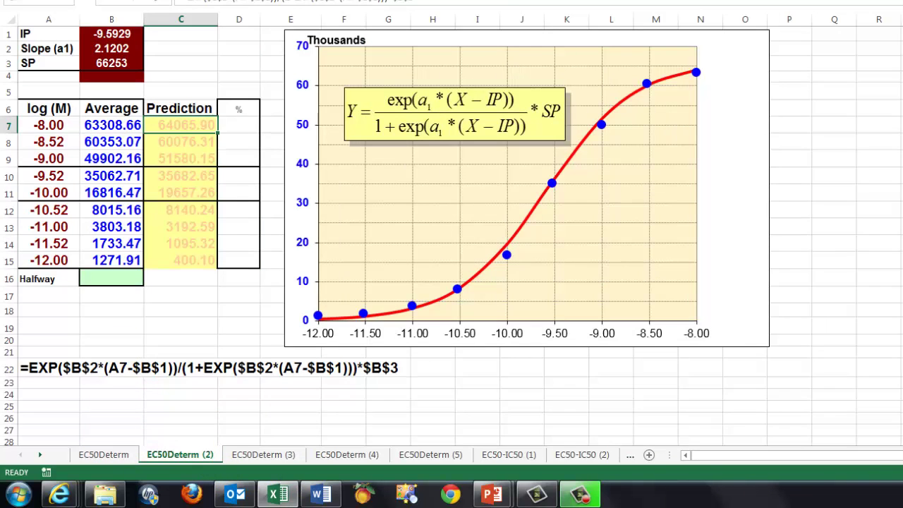
pyautogui.keyDown('ctrl'); pyautogui.scroll(2, 514, 383); pyautogui.keyUp('ctrl')
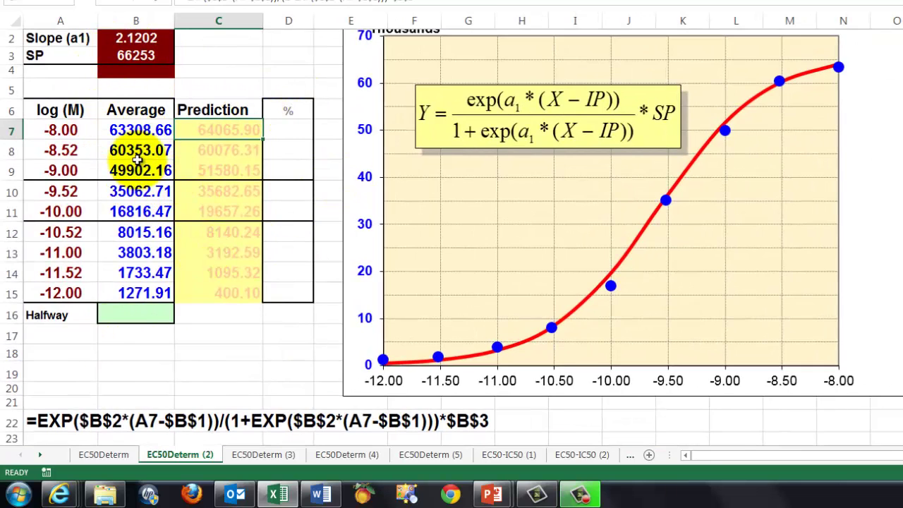
pyautogui.keyDown('ctrl'); pyautogui.scroll(-1, 138, 159); pyautogui.keyUp('ctrl')
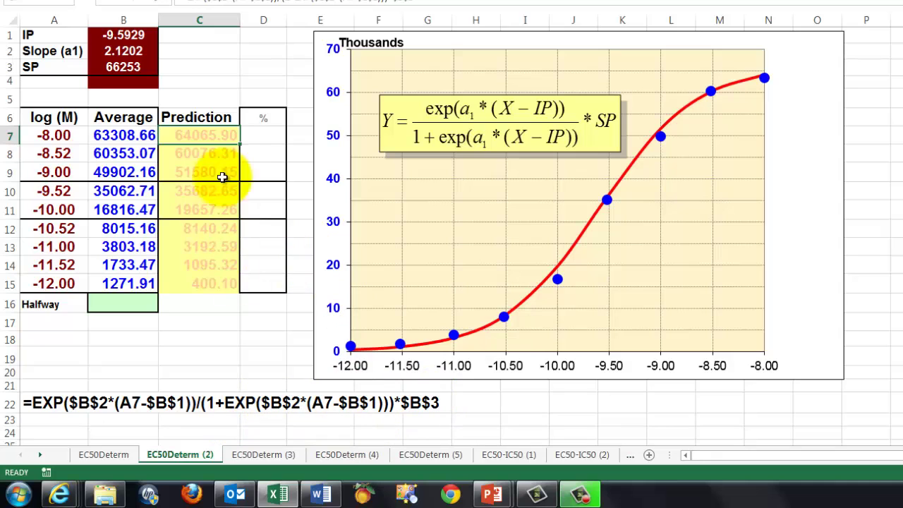
pyautogui.click(351, 346)
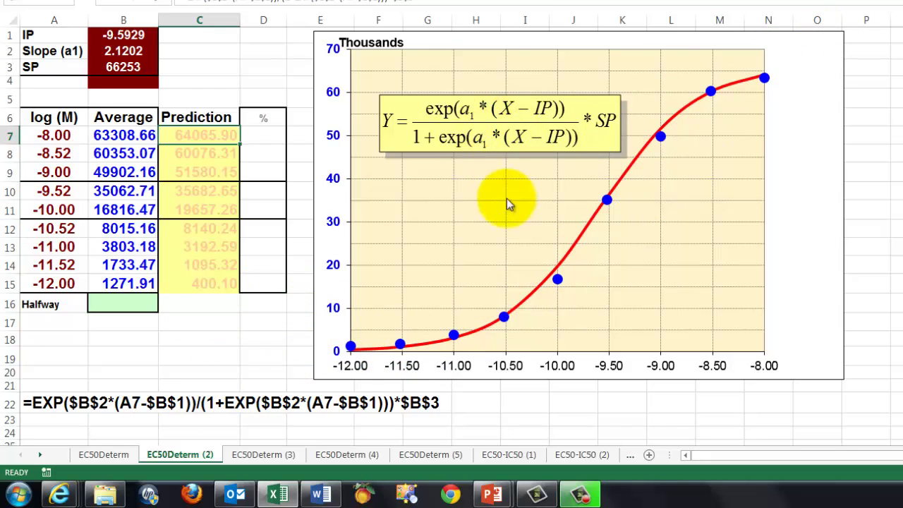
pyautogui.click(113, 302)
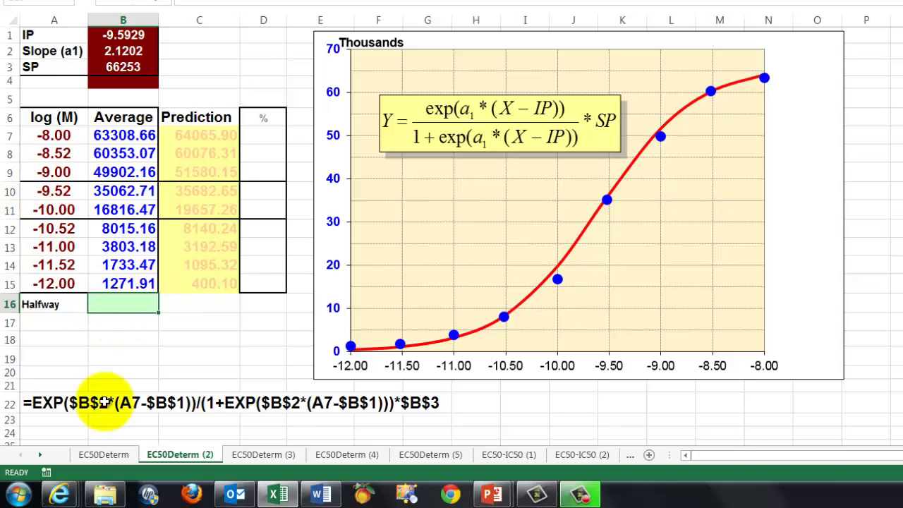
# - On the EC50Determ (3) sheet, examine the Halfway formula in B16, its sources B7 and B15, and the bracketing values in A10:B11
pyautogui.click(263, 455)
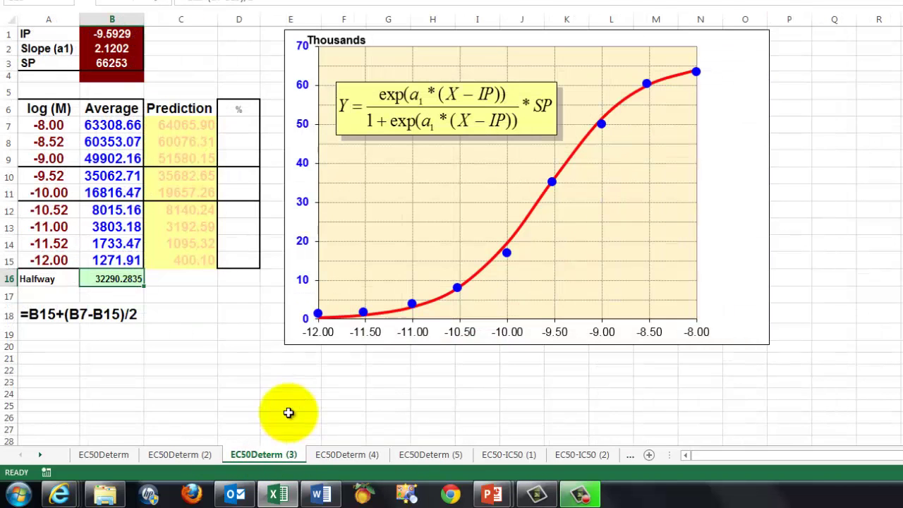
pyautogui.scroll(3, 246, 459)
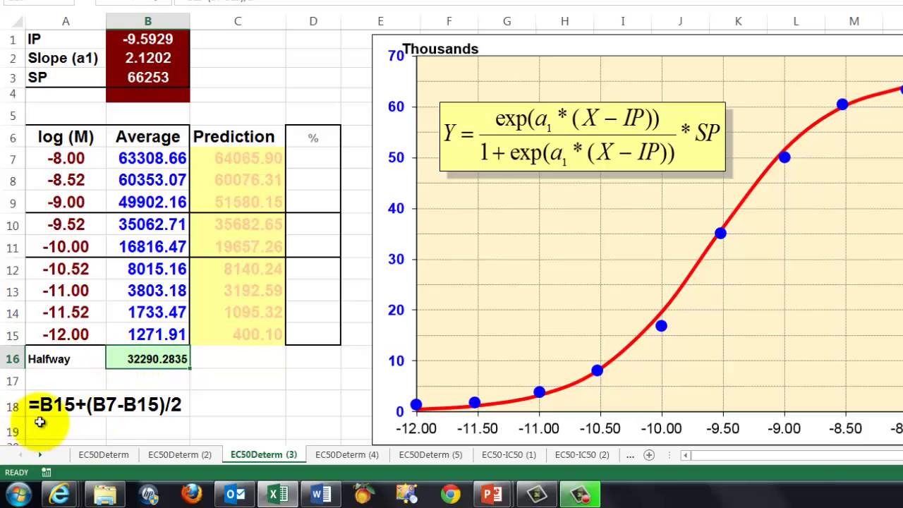
pyautogui.keyDown('shift'); pyautogui.click(146, 334); pyautogui.keyUp('shift')
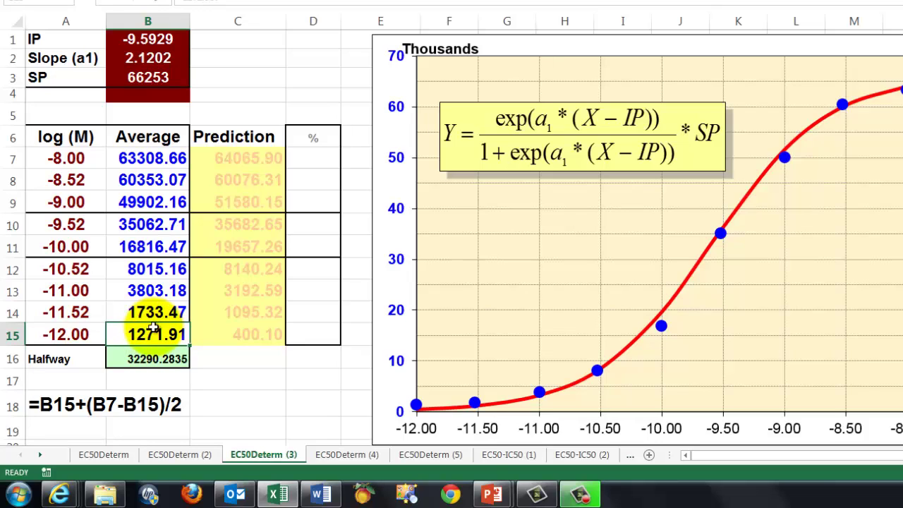
pyautogui.click(150, 156)
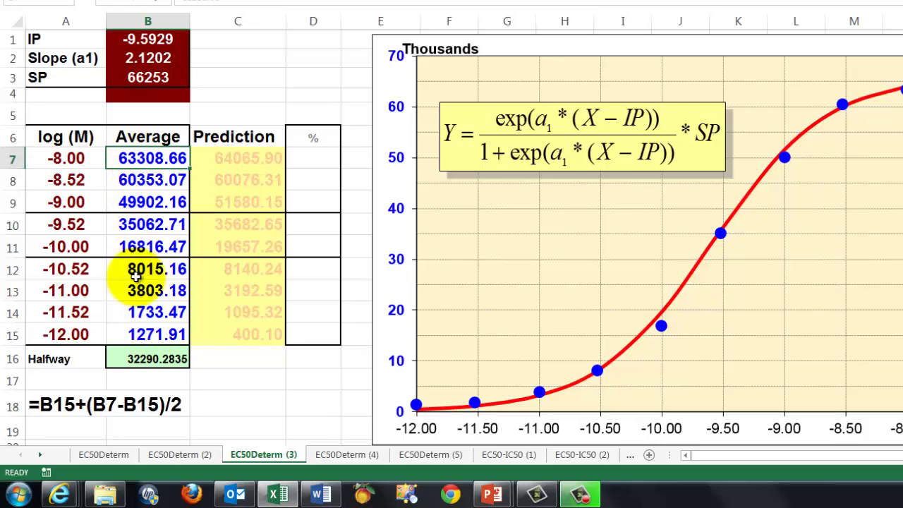
pyautogui.click(140, 332)
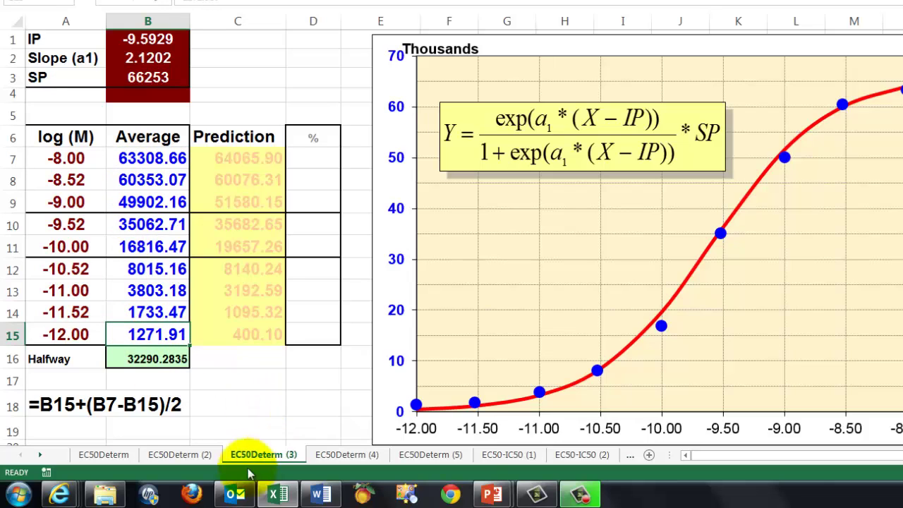
pyautogui.click(134, 356)
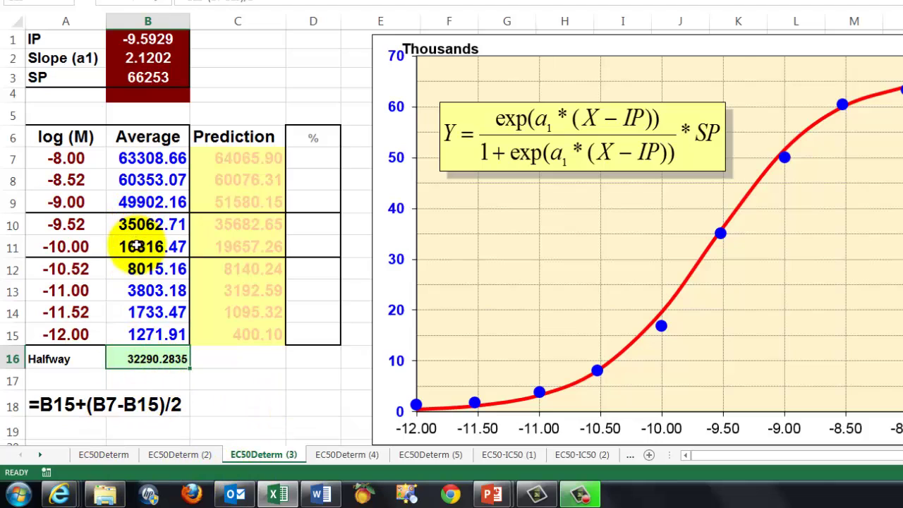
pyautogui.moveTo(139, 223); pyautogui.dragTo(142, 246)
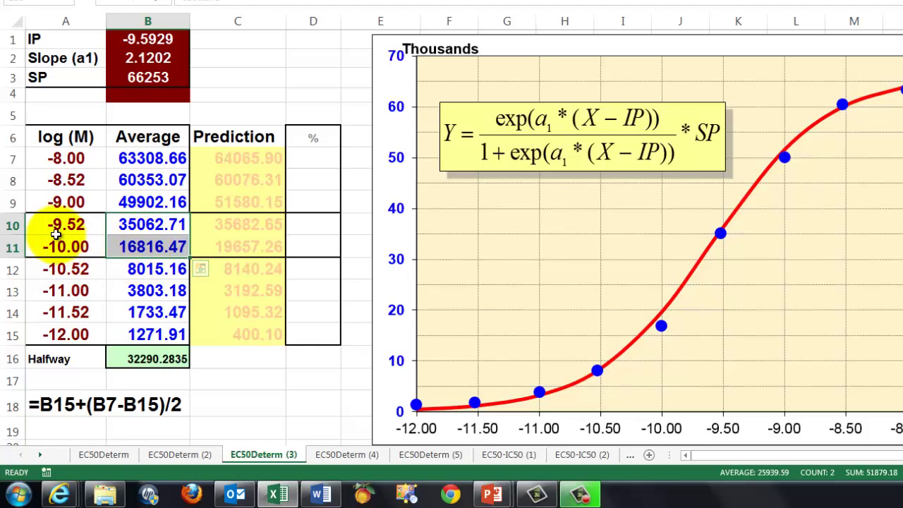
pyautogui.moveTo(61, 224); pyautogui.dragTo(52, 241)
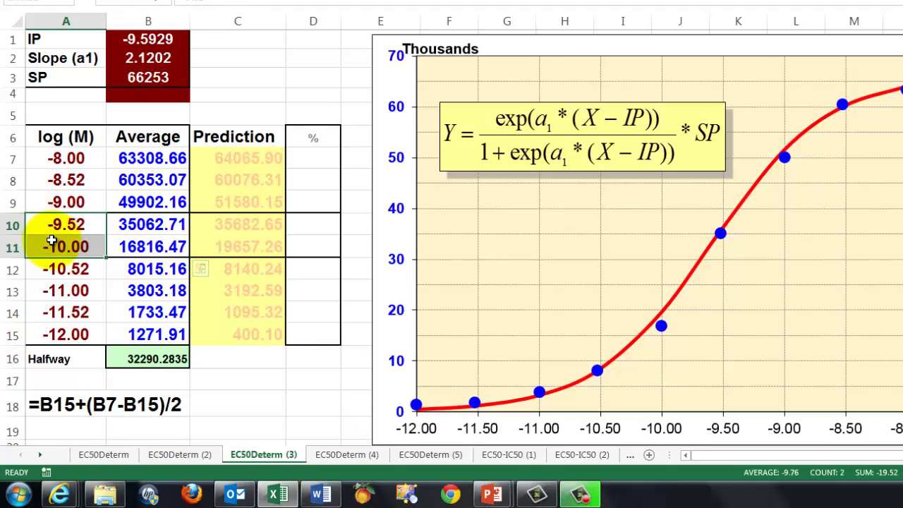
# - On the EC50Determ (4) sheet, compare the EC50 line coordinates in A19 and B21 with the log (M) values in A15 and A7
pyautogui.click(344, 455)
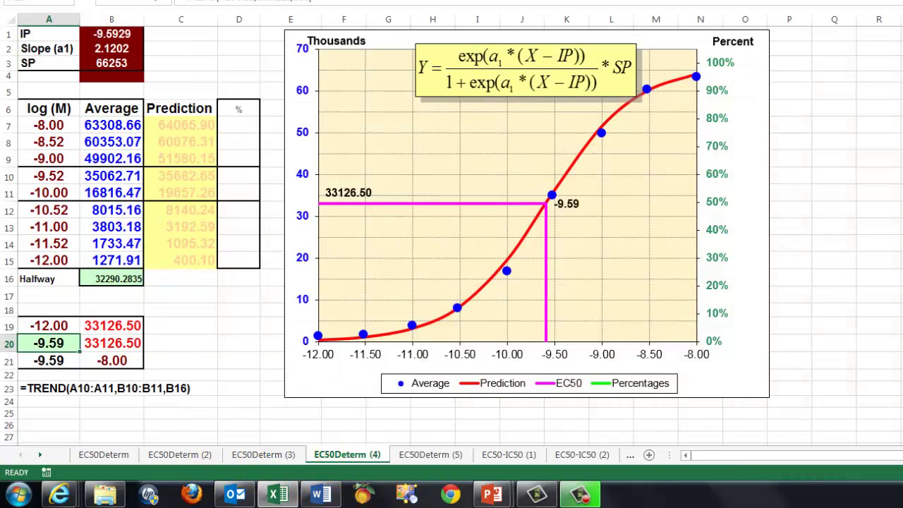
pyautogui.scroll(1, 451, 236)
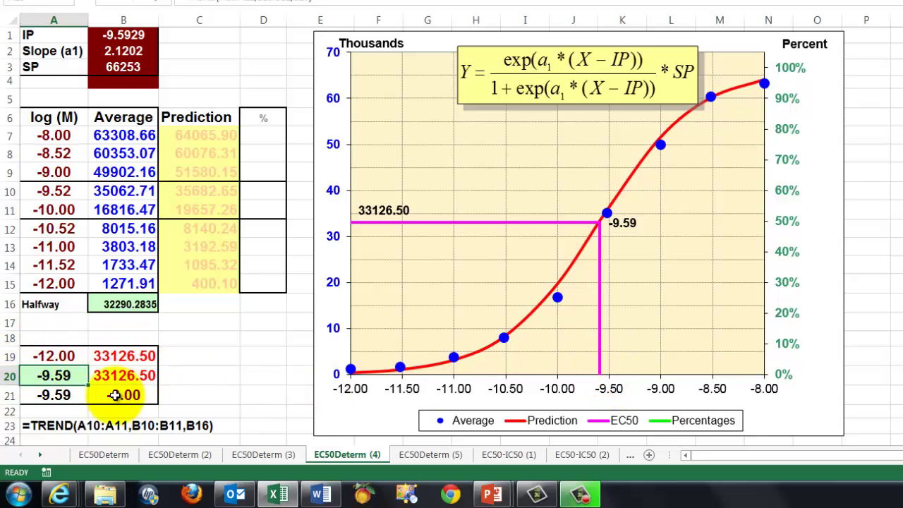
pyautogui.click(51, 357)
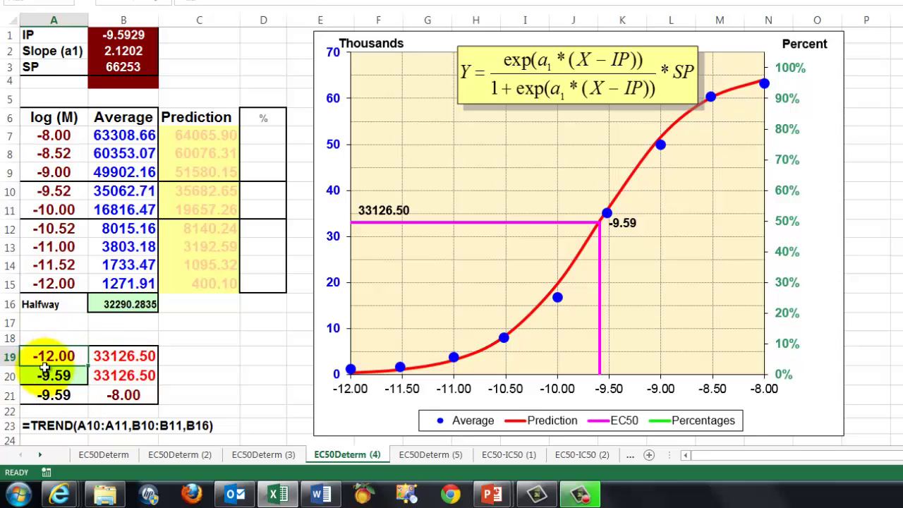
pyautogui.click(42, 283)
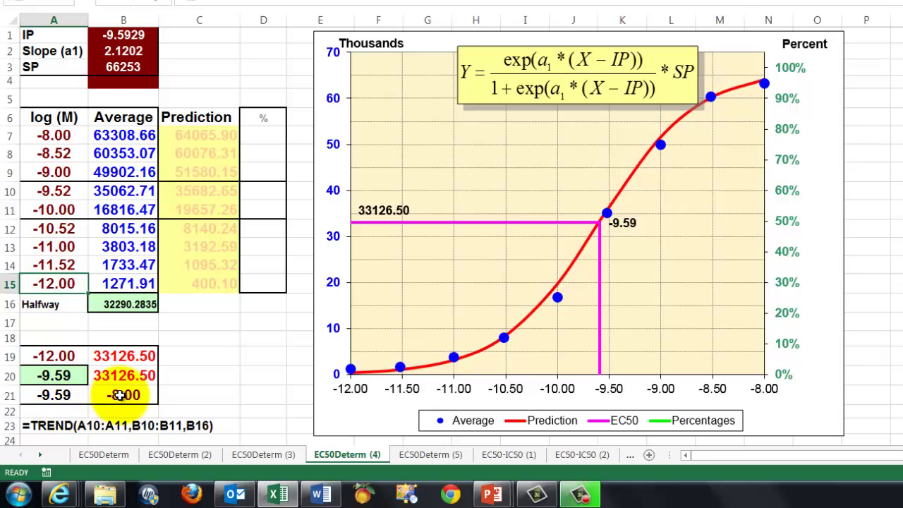
pyautogui.click(120, 395)
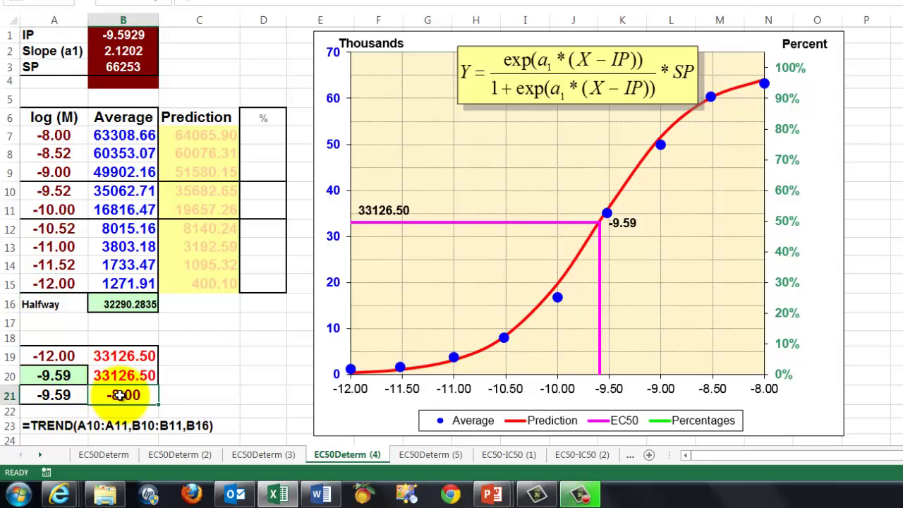
pyautogui.click(43, 137)
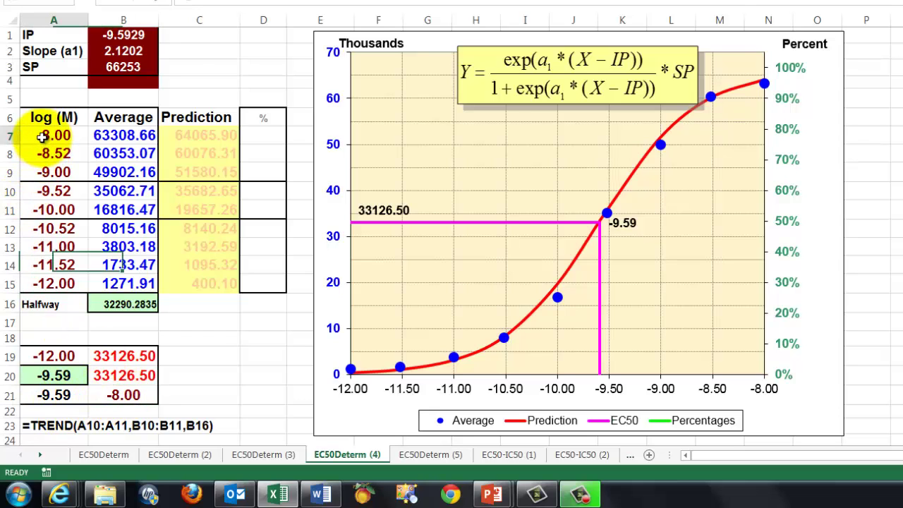
# - Review the TREND function's arguments in A20 without changing them, and inspect the formula in B20
pyautogui.click(54, 377)
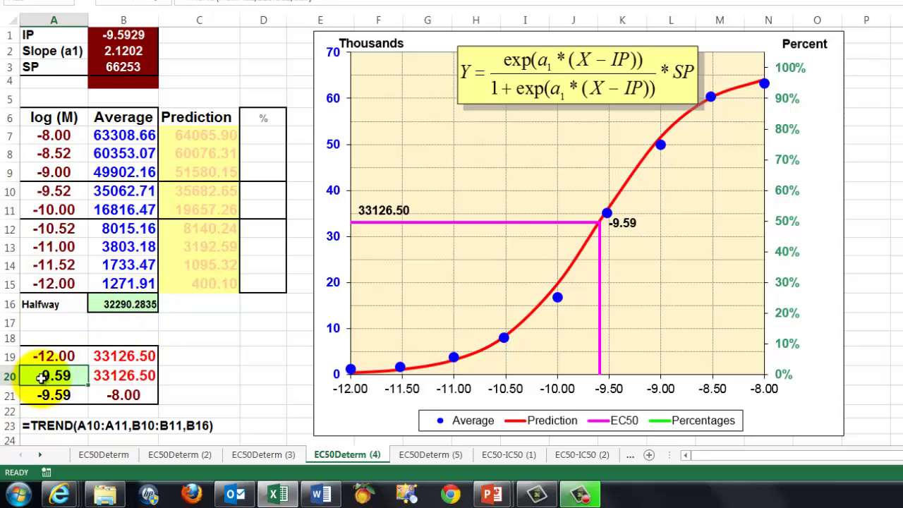
pyautogui.click(162, 4)
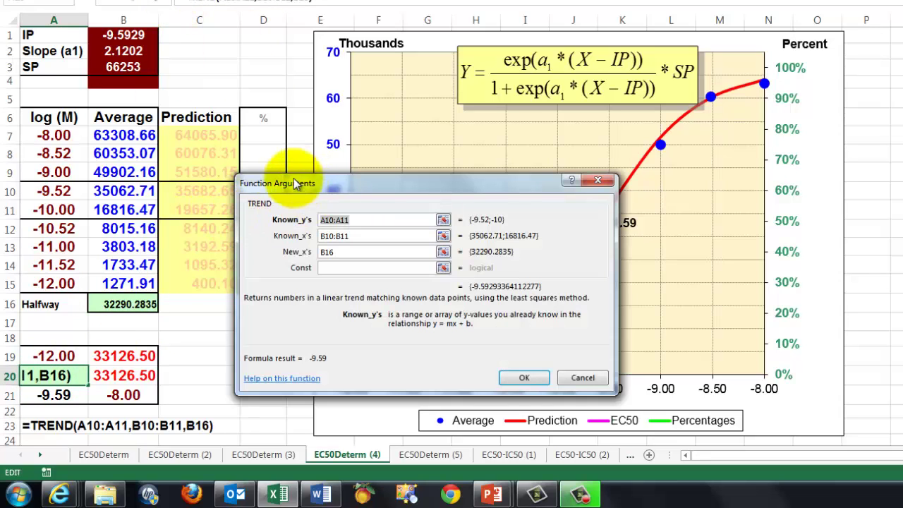
pyautogui.moveTo(296, 184); pyautogui.dragTo(255, 167)
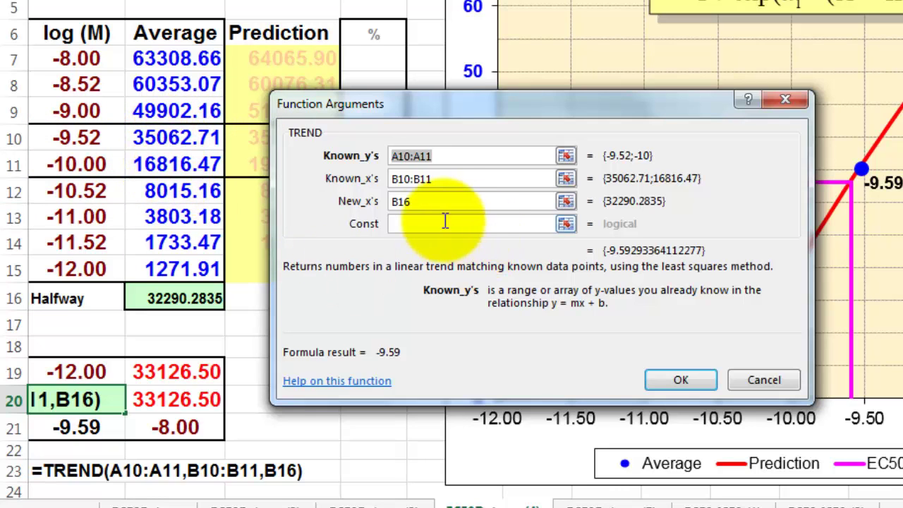
pyautogui.click(423, 204)
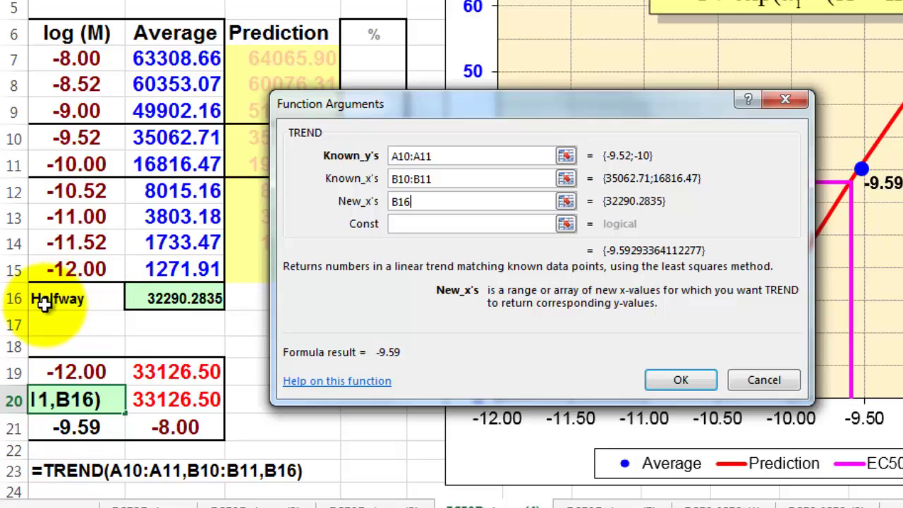
pyautogui.click(759, 379)
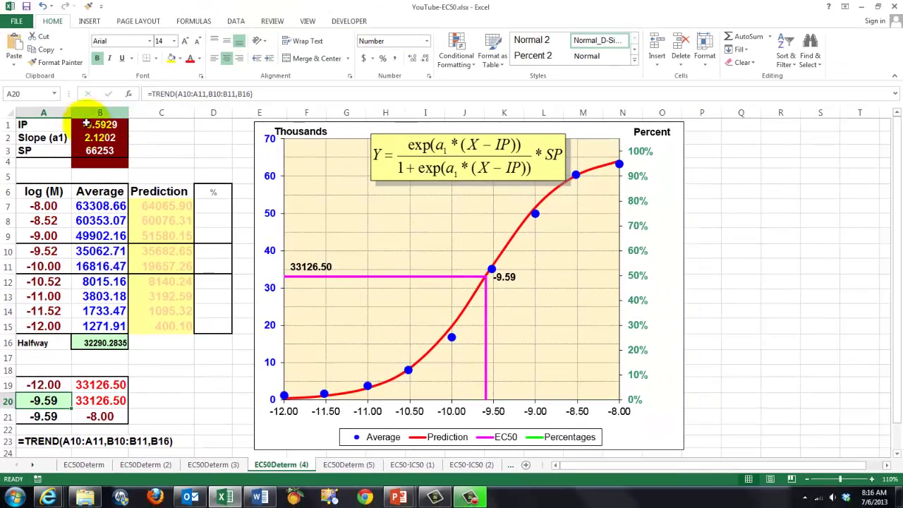
pyautogui.click(96, 399)
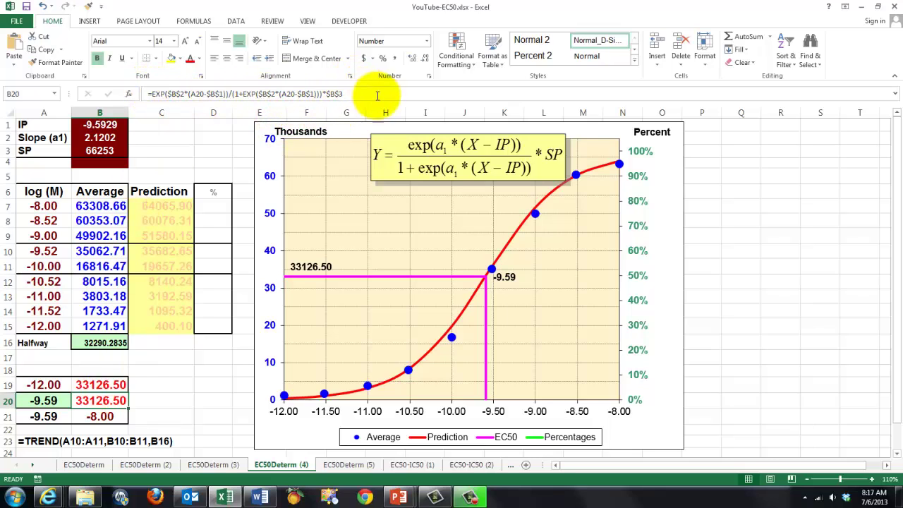
# - On the EC50Determ (5) sheet, inspect the percentage formula in D7 and move the chart's green arrow up to the 50% level
pyautogui.click(350, 465)
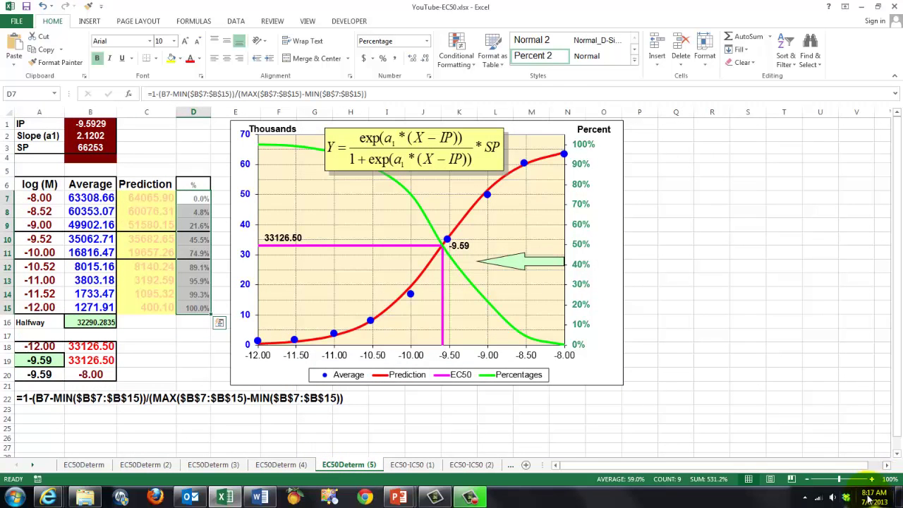
pyautogui.click(872, 479)
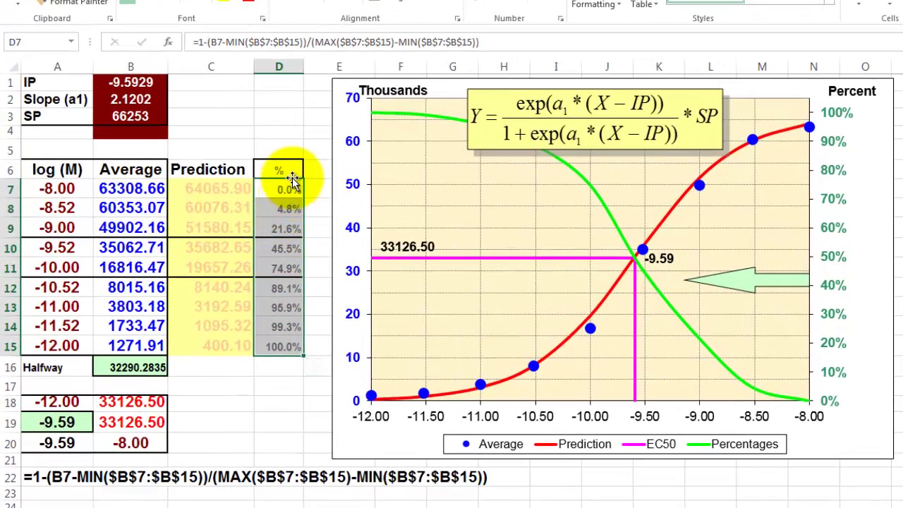
pyautogui.click(280, 189)
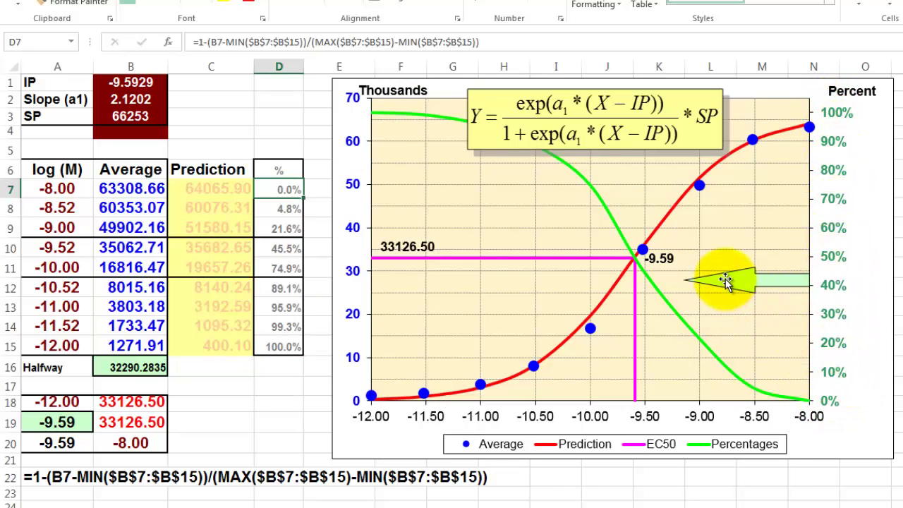
pyautogui.moveTo(737, 286); pyautogui.dragTo(732, 261)
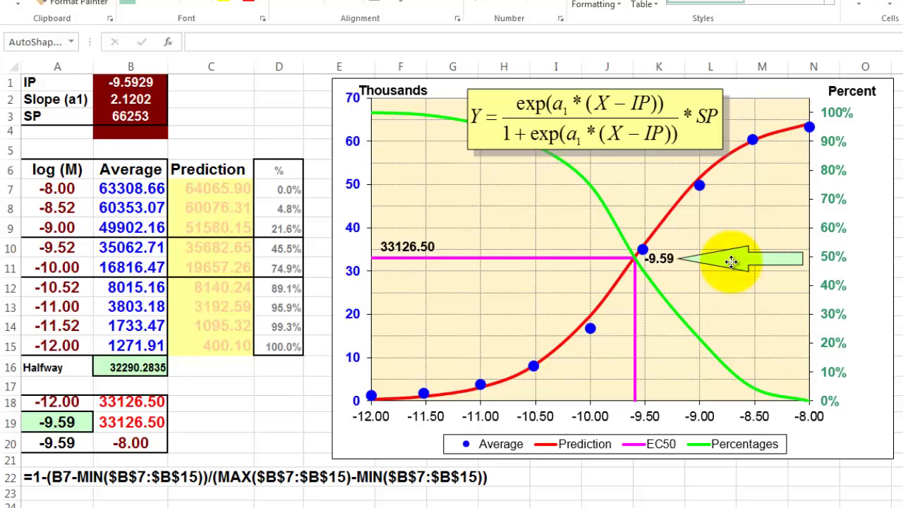
pyautogui.click(278, 190)
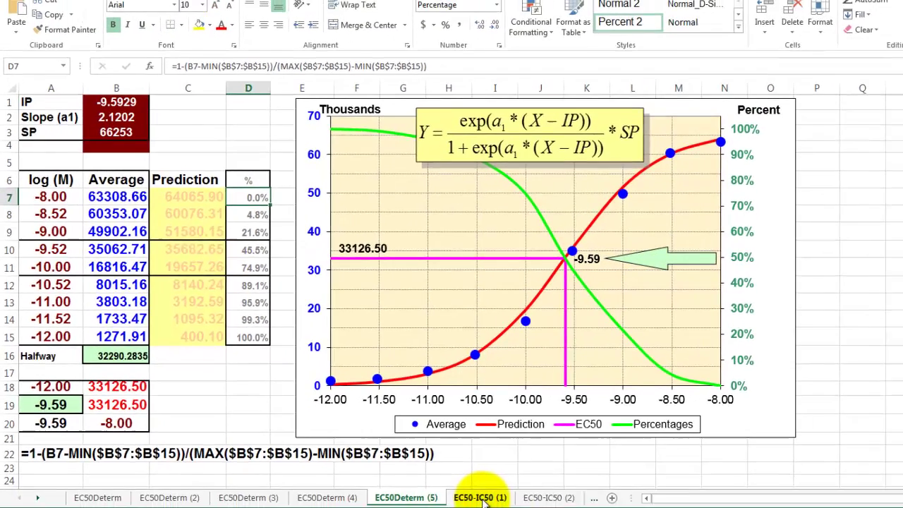
# - On the EC50-IC50 (1) sheet, examine the compound data, the model equations and the Boltzmann and Logistic parameter columns
pyautogui.click(486, 492)
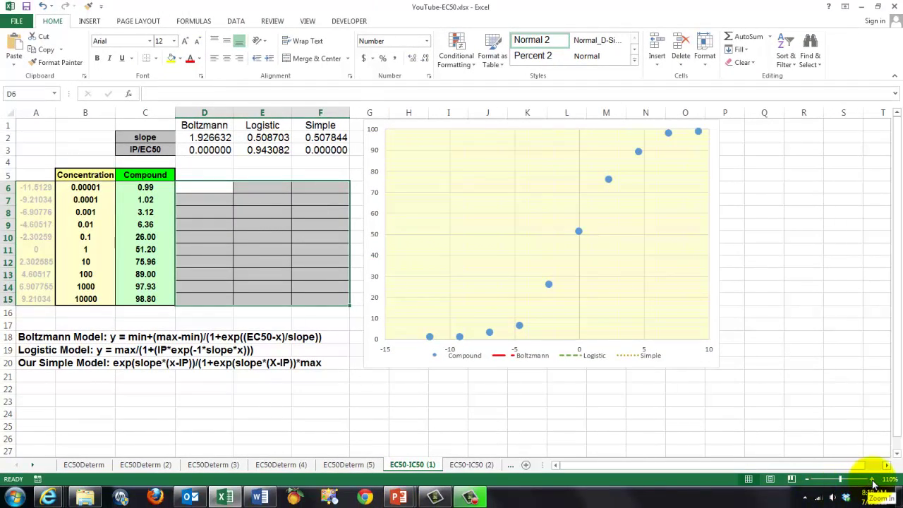
pyautogui.click(872, 480)
pyautogui.click(873, 480)
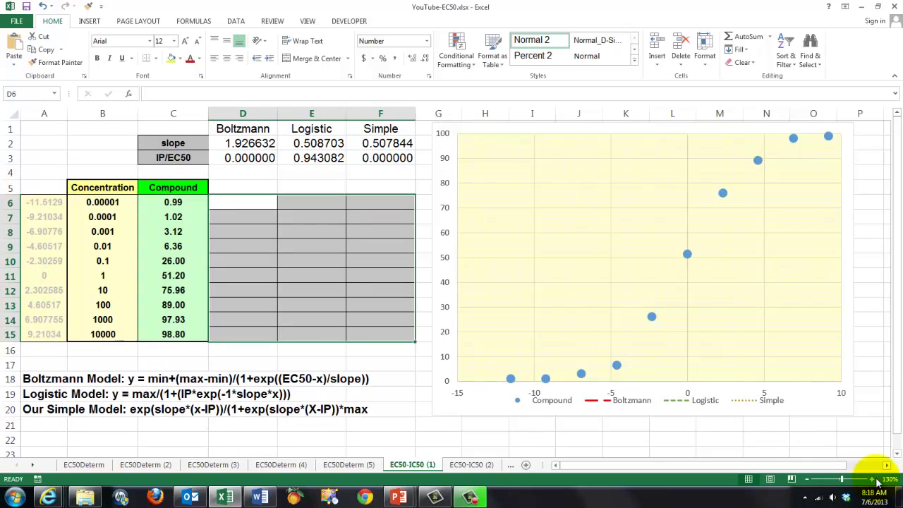
pyautogui.click(873, 480)
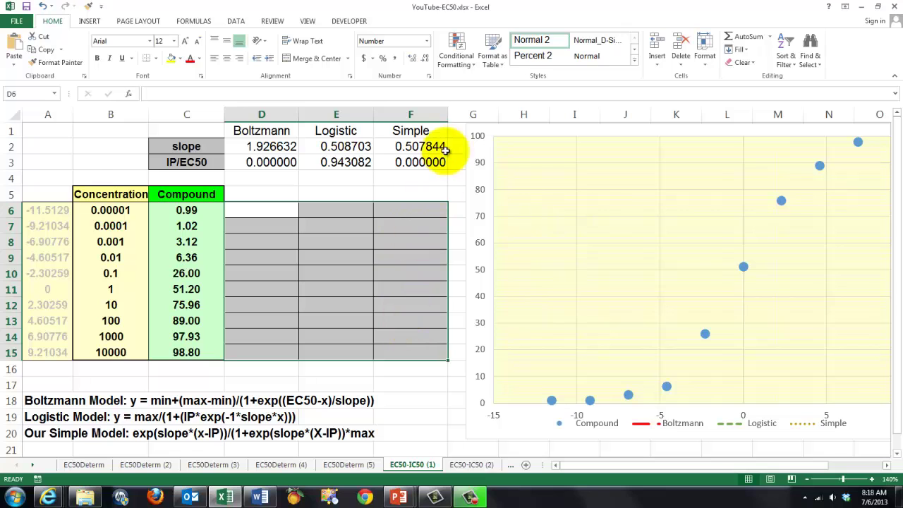
pyautogui.click(242, 131)
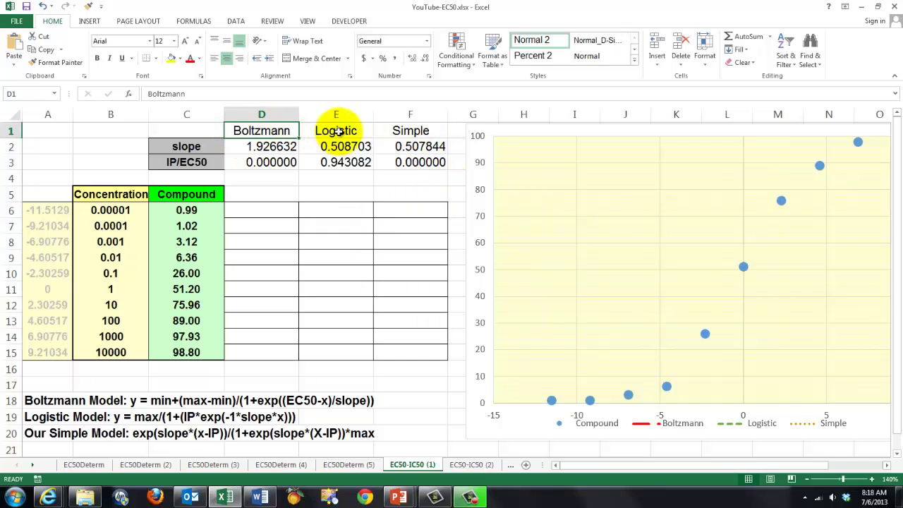
pyautogui.click(332, 132)
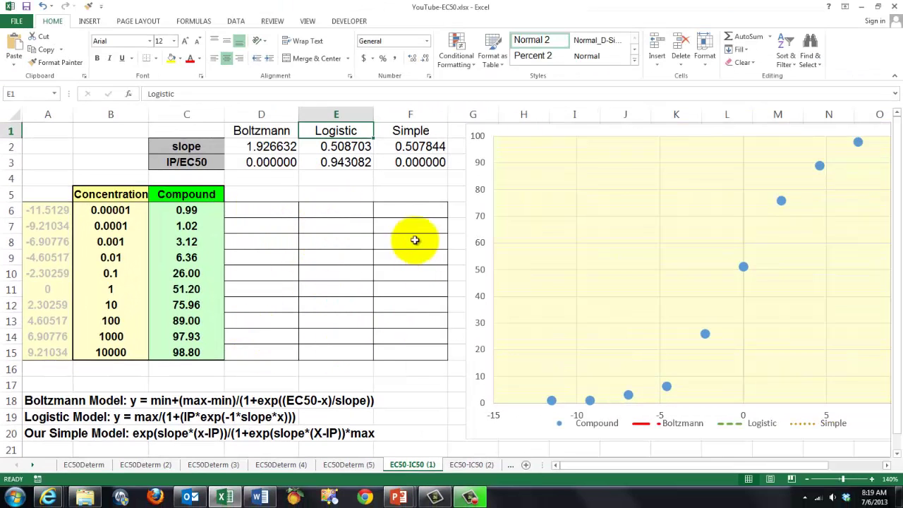
# - On the EC50-IC50 (2) sheet, review the LN function's argument in A6 without changing it, and inspect the Boltzmann formula in D6
pyautogui.click(471, 465)
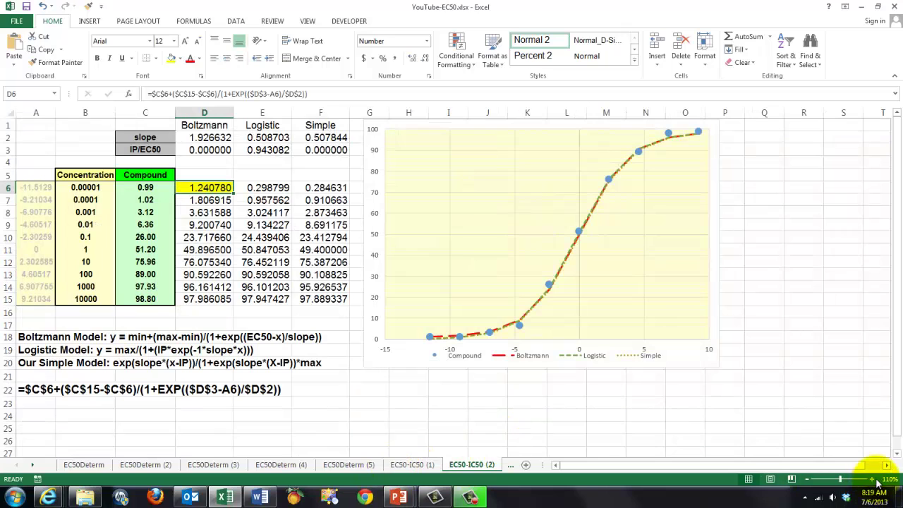
pyautogui.click(872, 479)
pyautogui.click(871, 479)
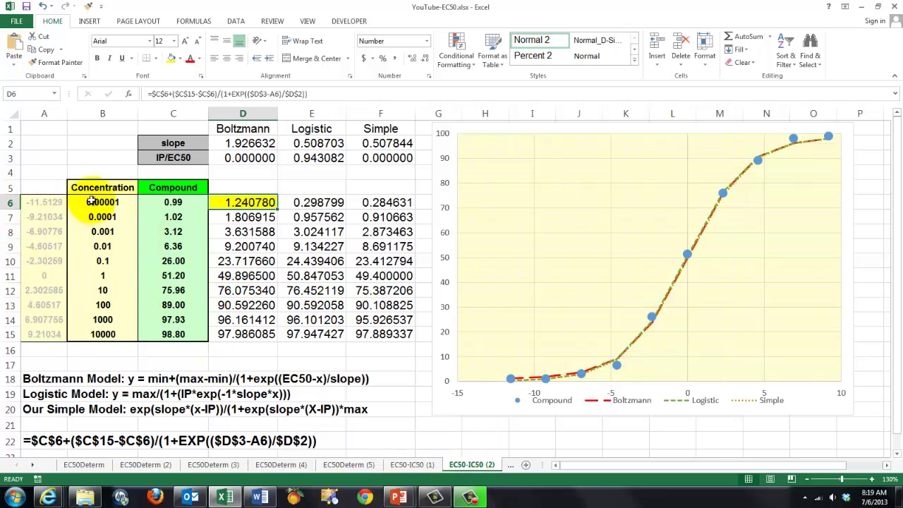
pyautogui.click(37, 202)
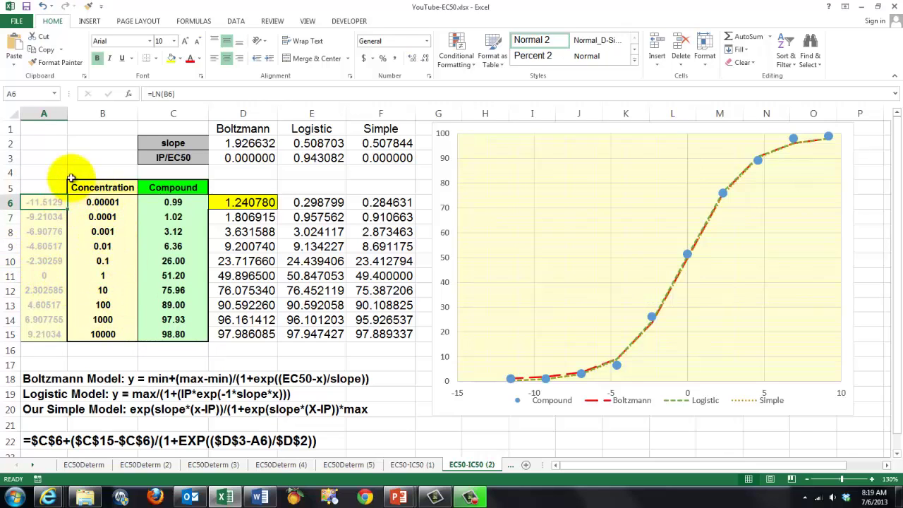
pyautogui.click(129, 94)
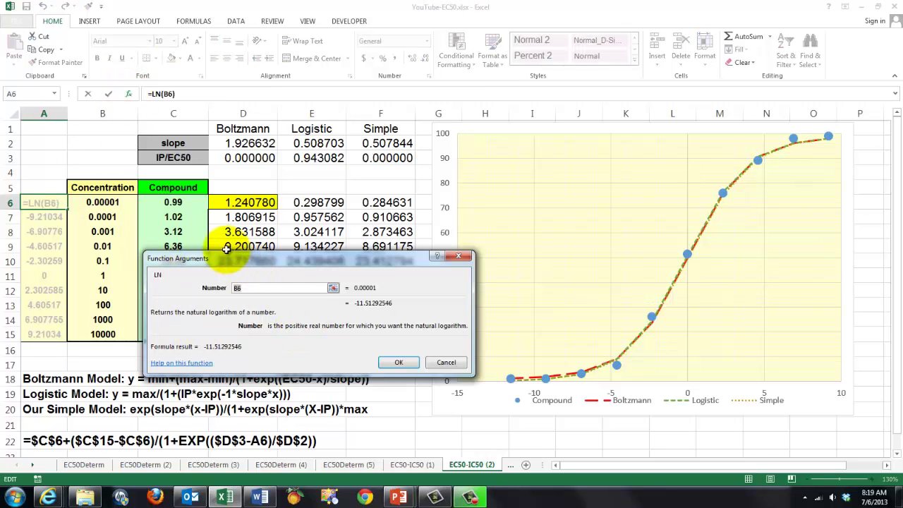
pyautogui.moveTo(222, 258); pyautogui.dragTo(171, 212)
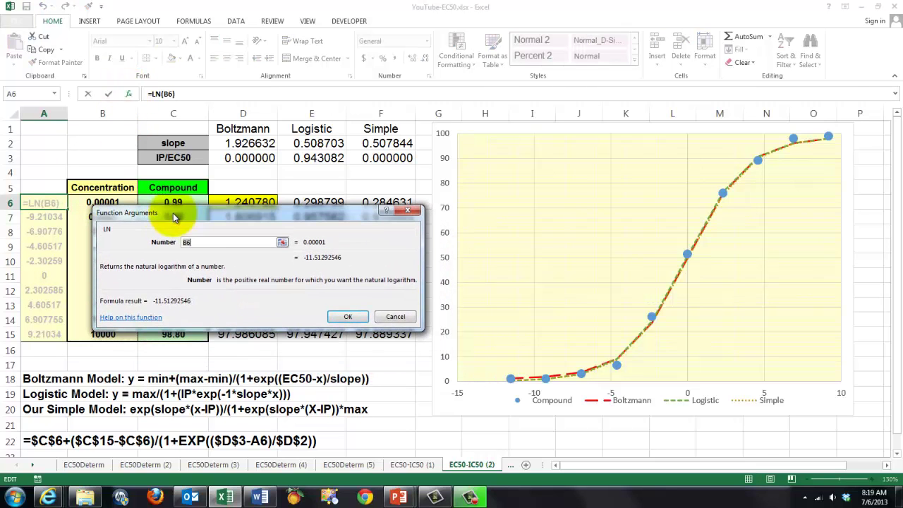
pyautogui.click(396, 317)
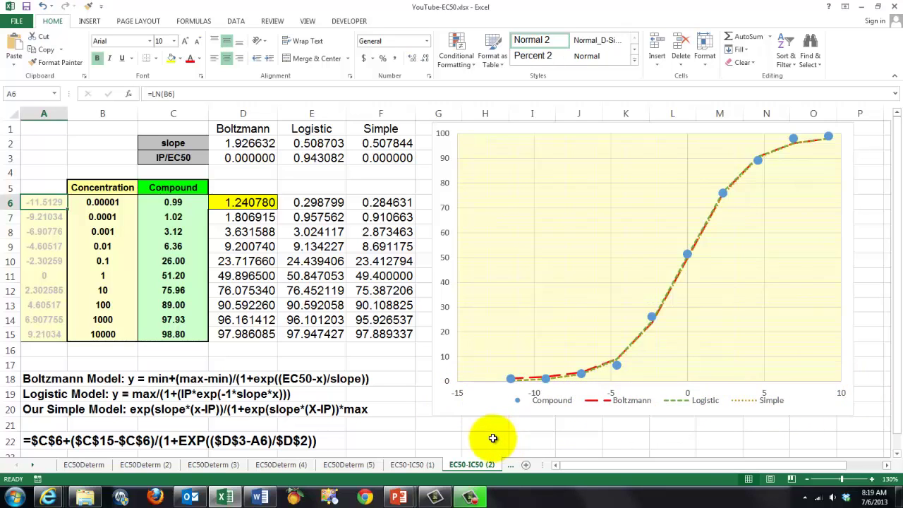
pyautogui.click(240, 203)
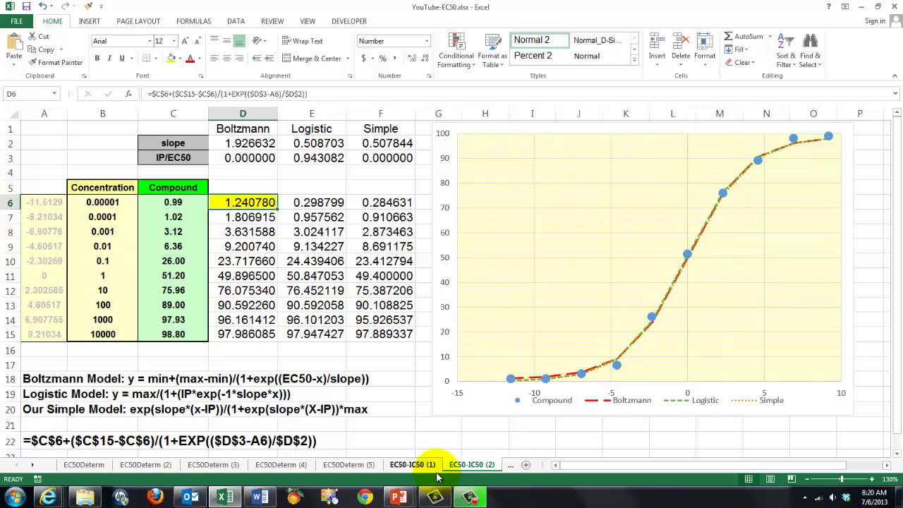
# - On the EC50-IC50 (3) sheet, examine the Boltzmann predictions and their curve against the compound data points
pyautogui.hotkey('ctrl', 'pagedown')
pyautogui.hotkey('ctrl', 'pagedown')
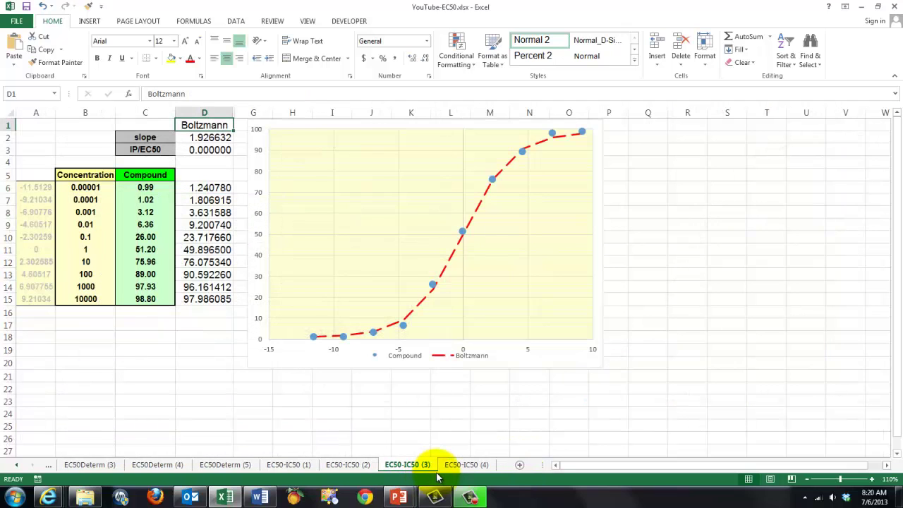
pyautogui.click(872, 479)
pyautogui.click(872, 479)
pyautogui.click(871, 479)
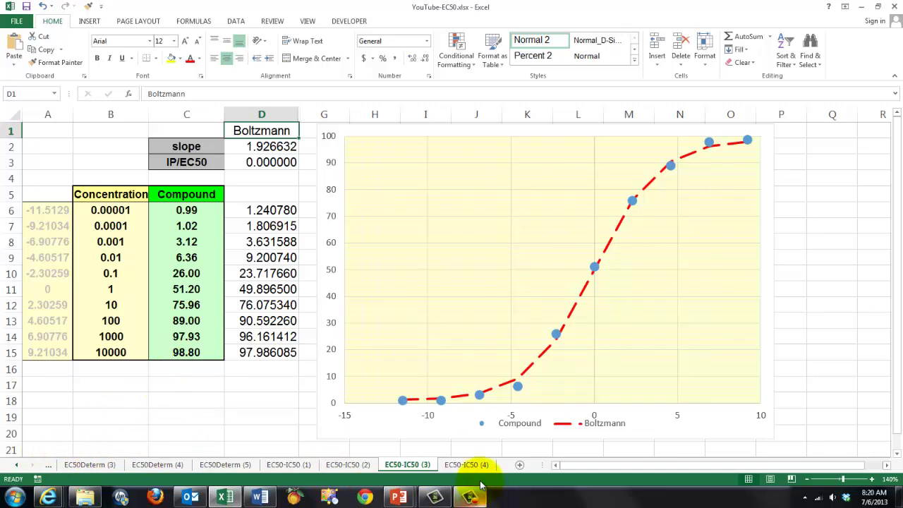
# - On the EC50-IC50 (4) sheet, compare the compound values in C6 and C7 with predictions D6 and D7, and inspect the SumLstSqrs formula in D16
pyautogui.click(466, 466)
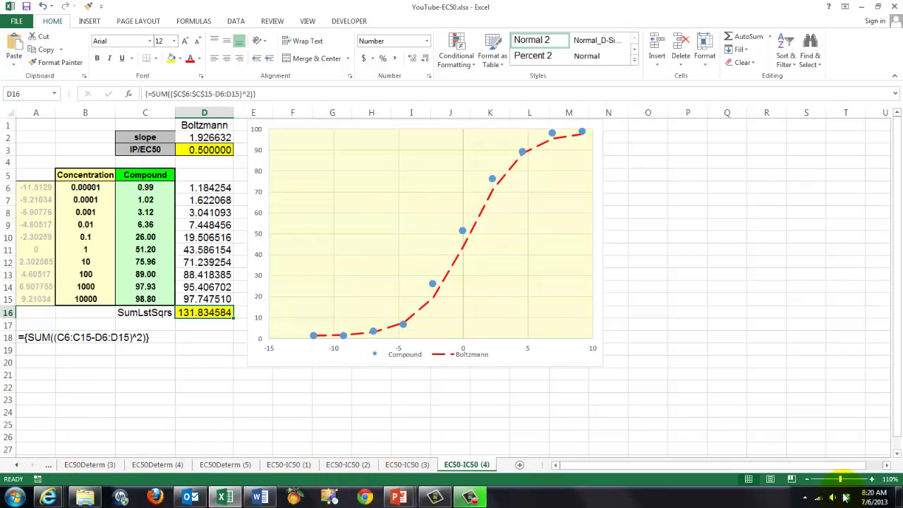
pyautogui.click(874, 480)
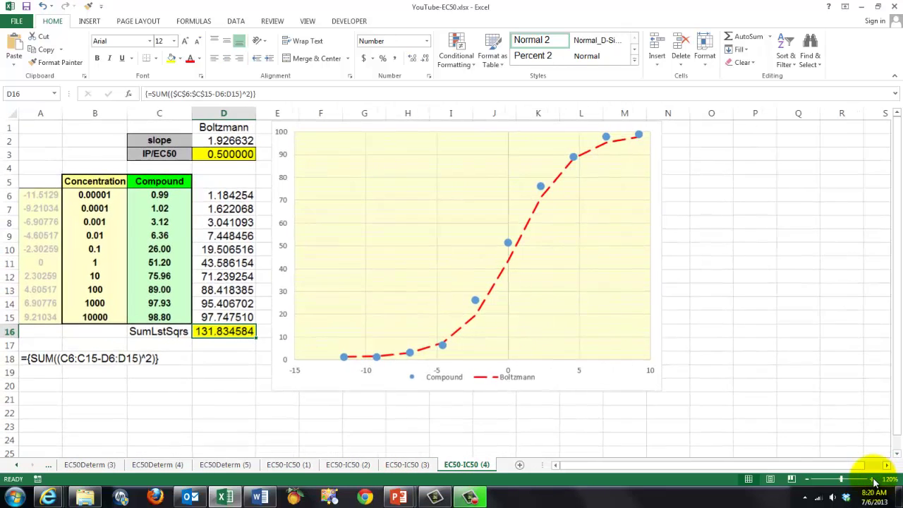
pyautogui.click(875, 481)
pyautogui.click(875, 481)
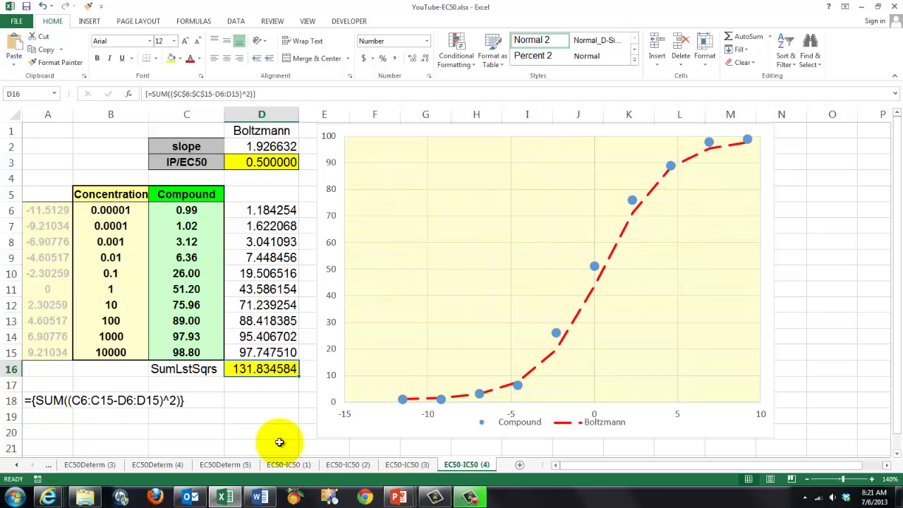
pyautogui.click(183, 210)
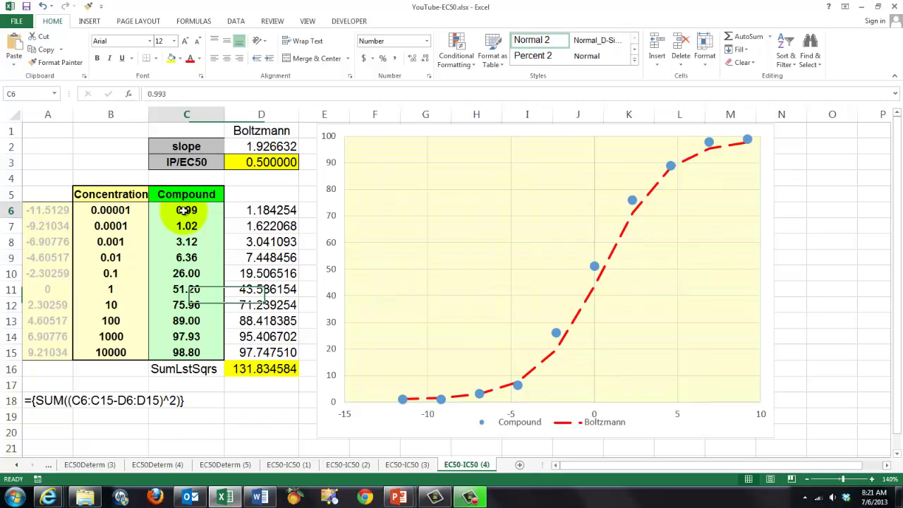
pyautogui.click(262, 210)
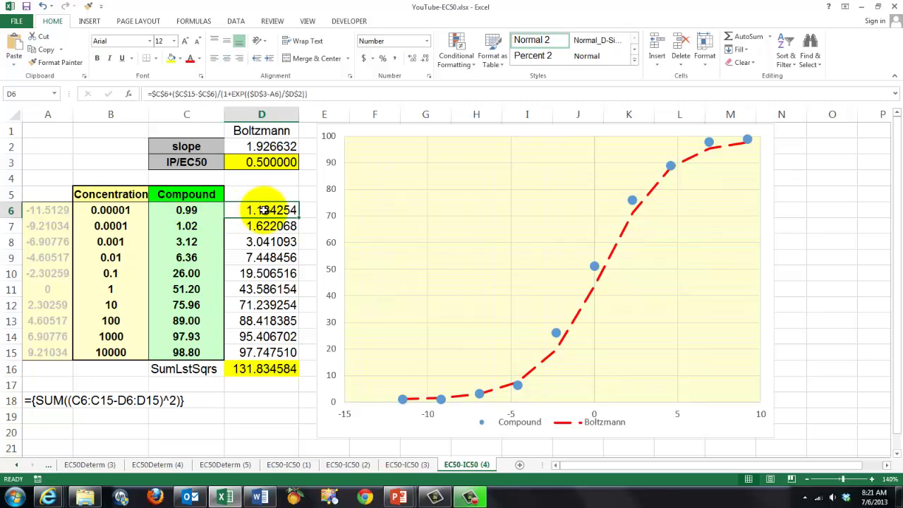
pyautogui.click(189, 226)
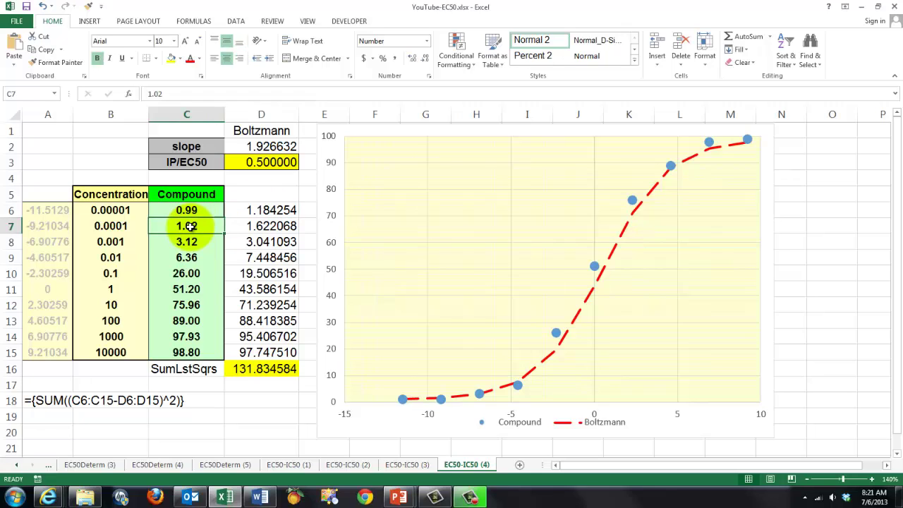
pyautogui.click(263, 225)
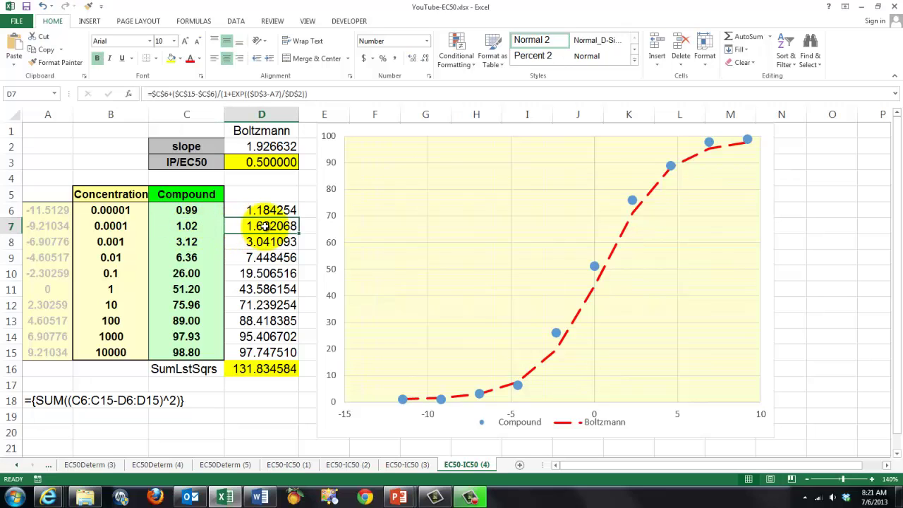
pyautogui.click(258, 369)
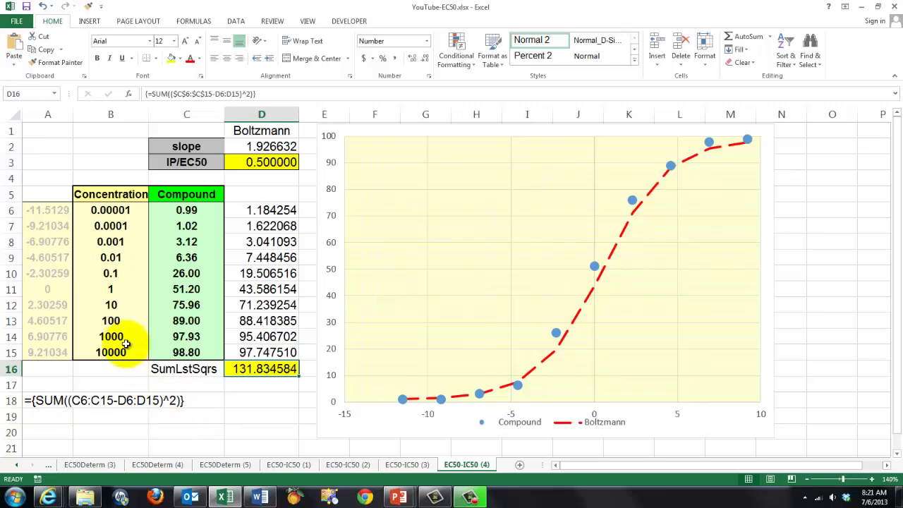
# - Review the observed range C6:C15 and the predicted range D6:D15 that feed the SumLstSqrs formula in D16
pyautogui.moveTo(178, 210); pyautogui.dragTo(175, 351)
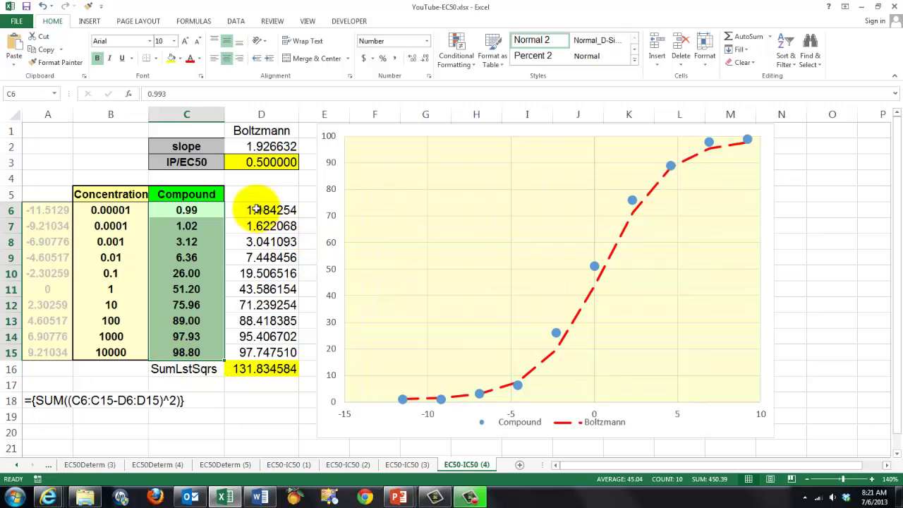
pyautogui.moveTo(255, 210); pyautogui.dragTo(268, 357)
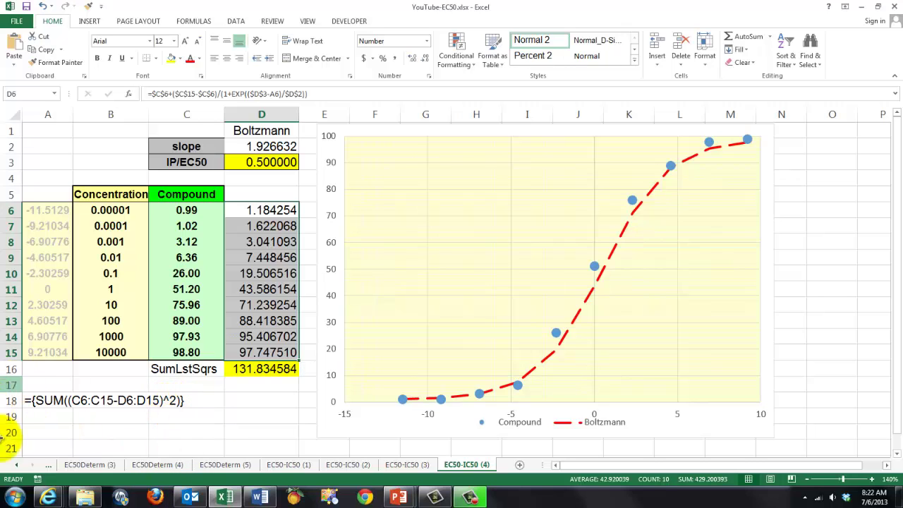
pyautogui.click(265, 369)
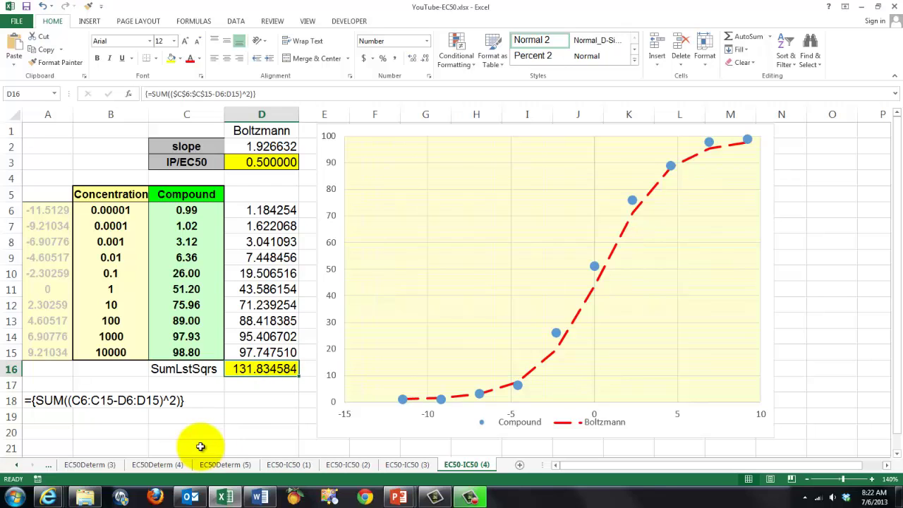
# - Commit the SumLstSqrs formula in D16 as an ordinary formula and restore it as an array formula
pyautogui.click(269, 92)
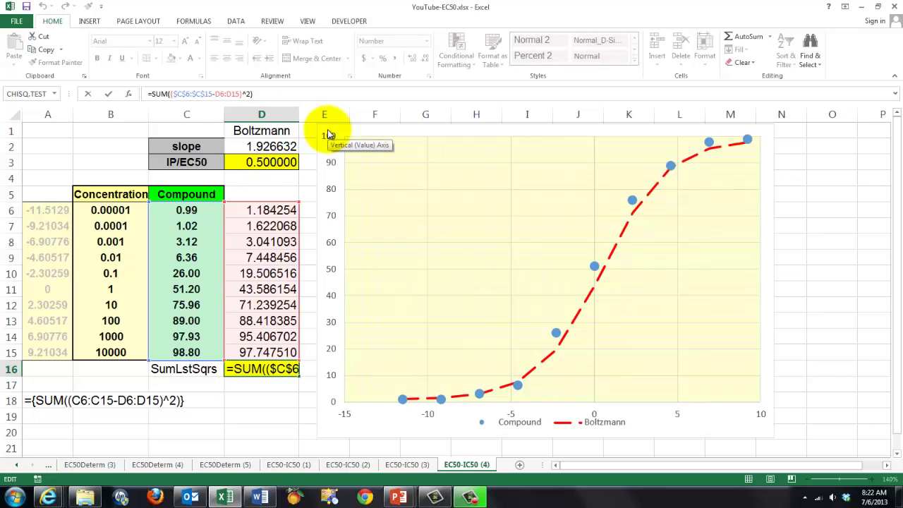
pyautogui.press('Return')
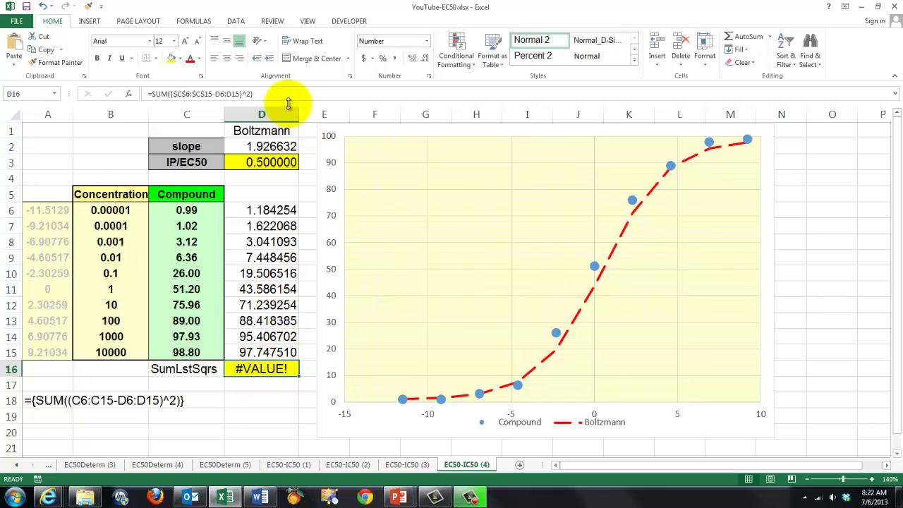
pyautogui.click(264, 93)
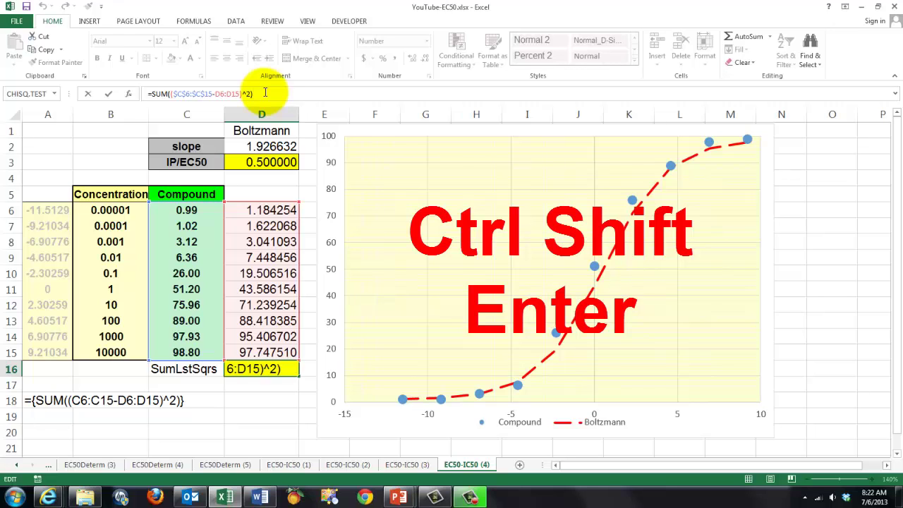
pyautogui.hotkey('ctrl', 'shift', 'Return')
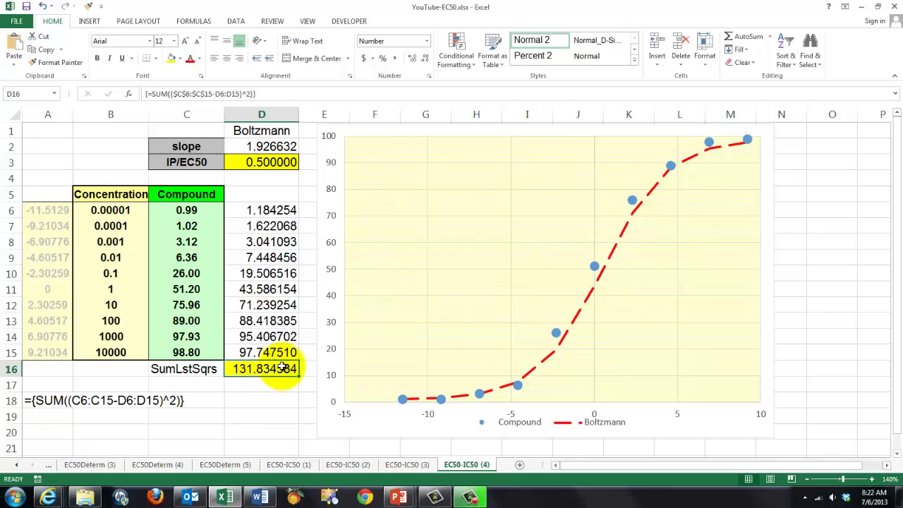
# - Run Solver with GRG Nonlinear to minimize D16 by changing D2:D3, and keep the Solver solution
pyautogui.click(236, 21)
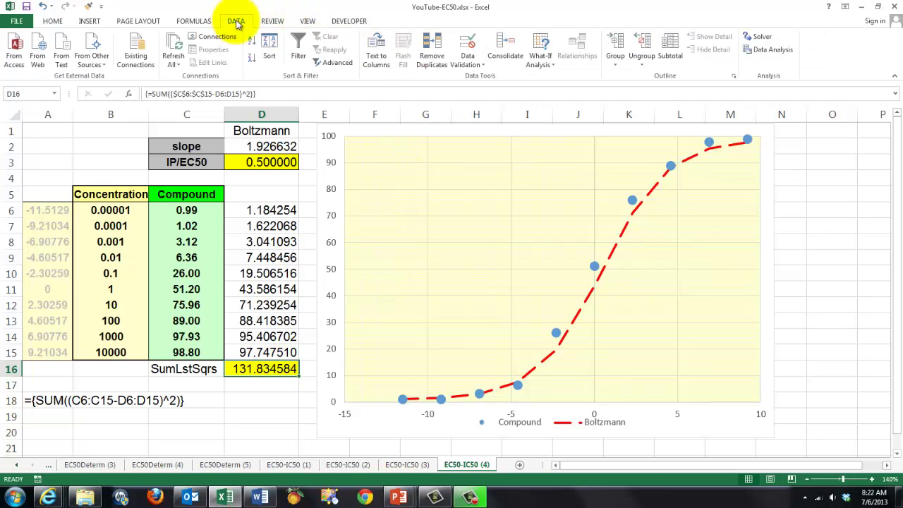
pyautogui.click(765, 42)
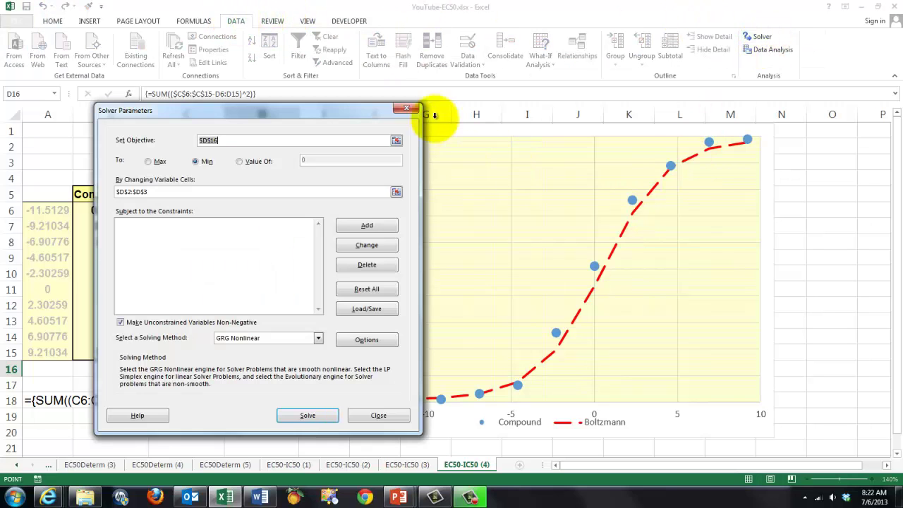
pyautogui.moveTo(312, 109); pyautogui.dragTo(532, 118)
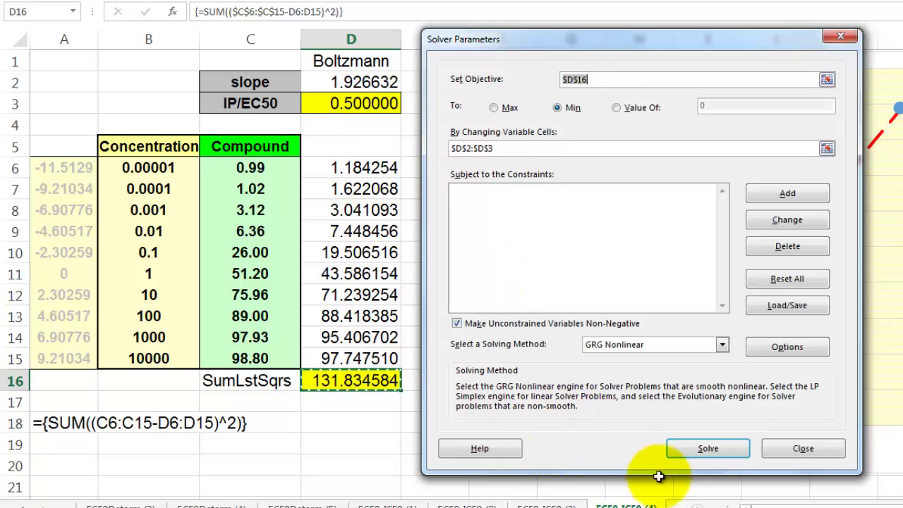
pyautogui.click(708, 449)
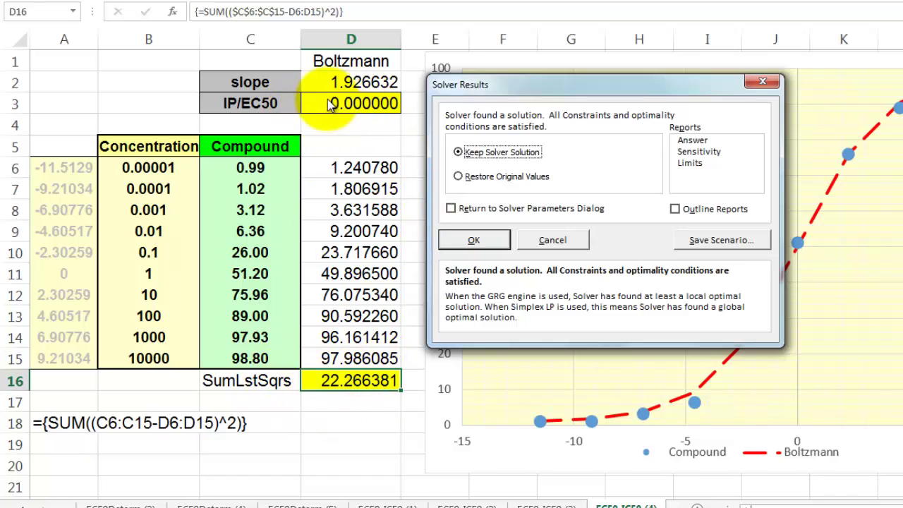
pyautogui.click(481, 239)
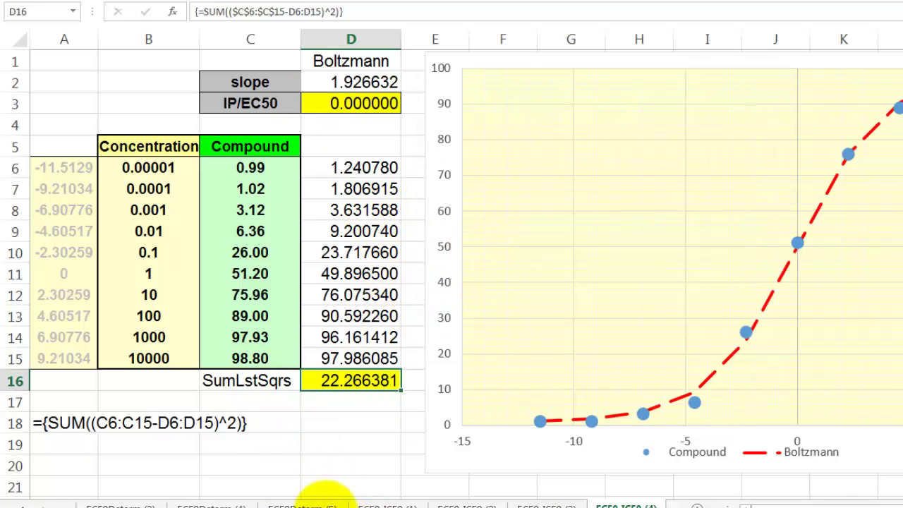